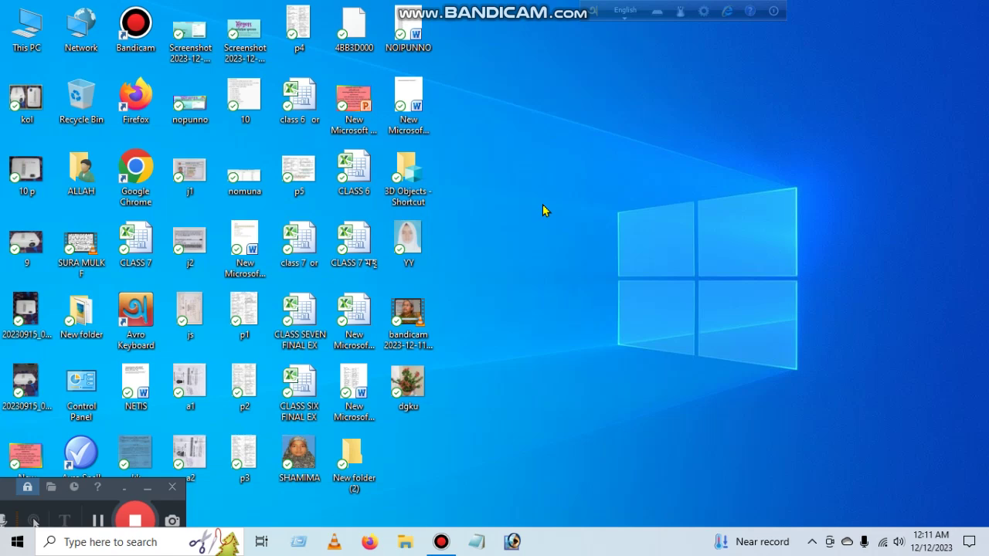
Refresh the desktop six times
{"action": "right_click", "coordinate": [549, 119]}
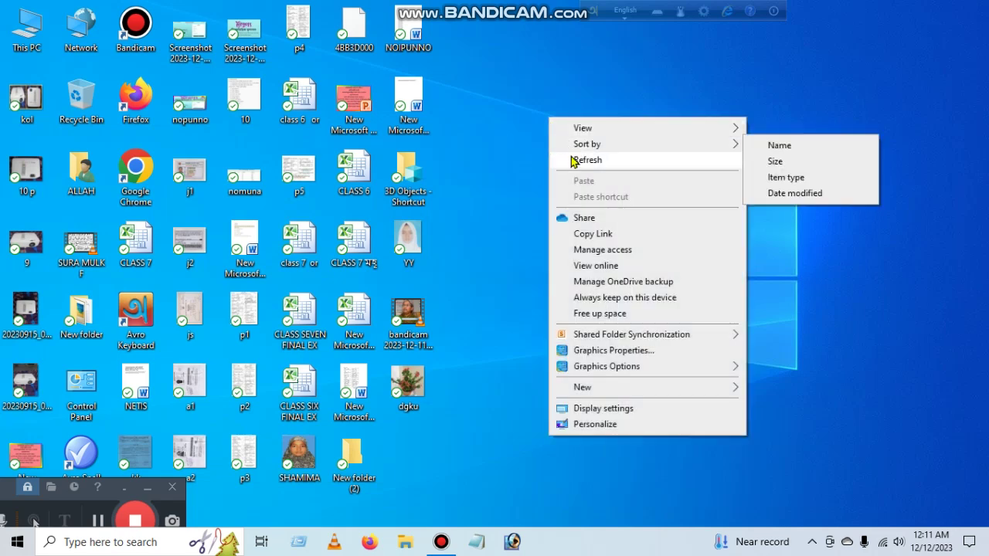
{"action": "left_click", "coordinate": [573, 159]}
{"action": "right_click", "coordinate": [530, 133]}
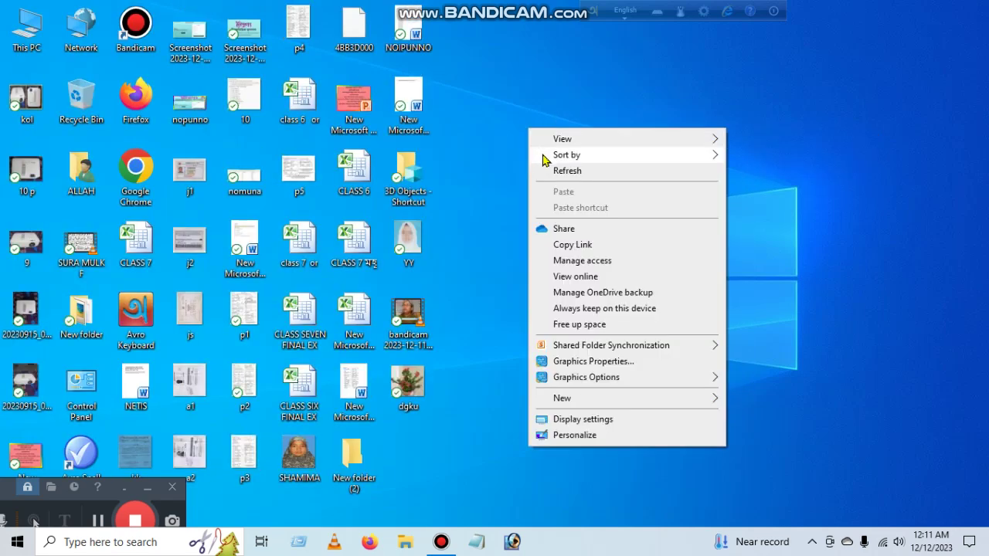
{"action": "left_click", "coordinate": [539, 167]}
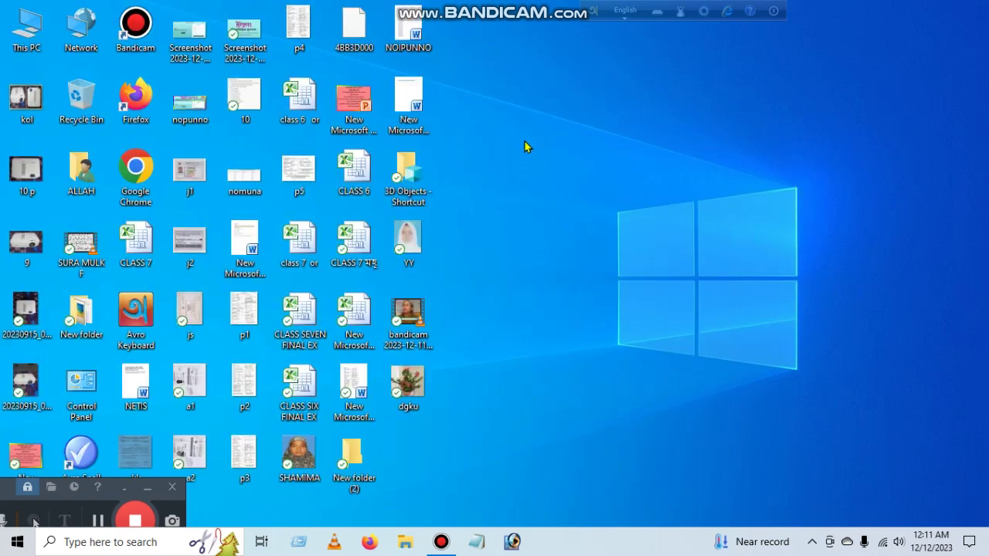
{"action": "right_click", "coordinate": [520, 136]}
{"action": "left_click", "coordinate": [543, 178]}
{"action": "right_click", "coordinate": [507, 136]}
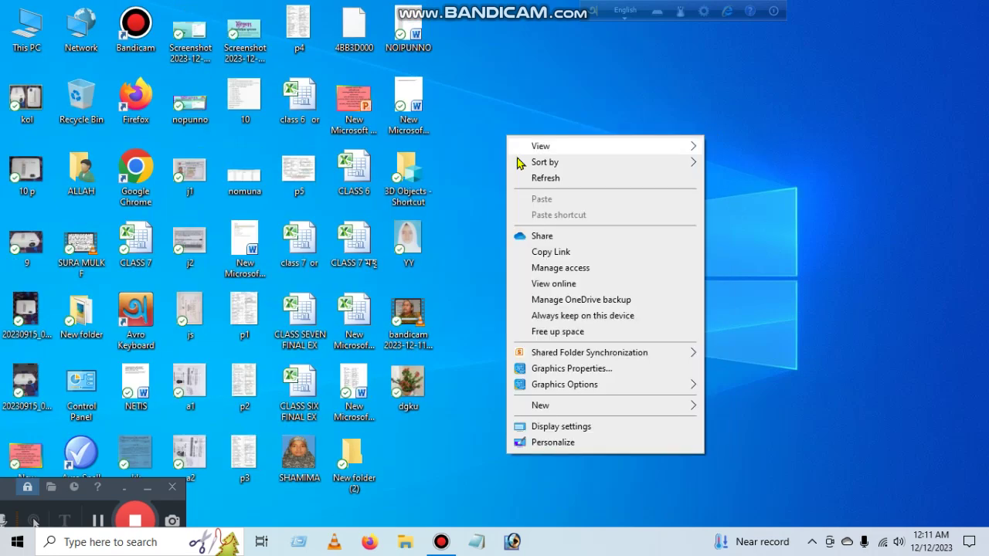
{"action": "left_click", "coordinate": [527, 180]}
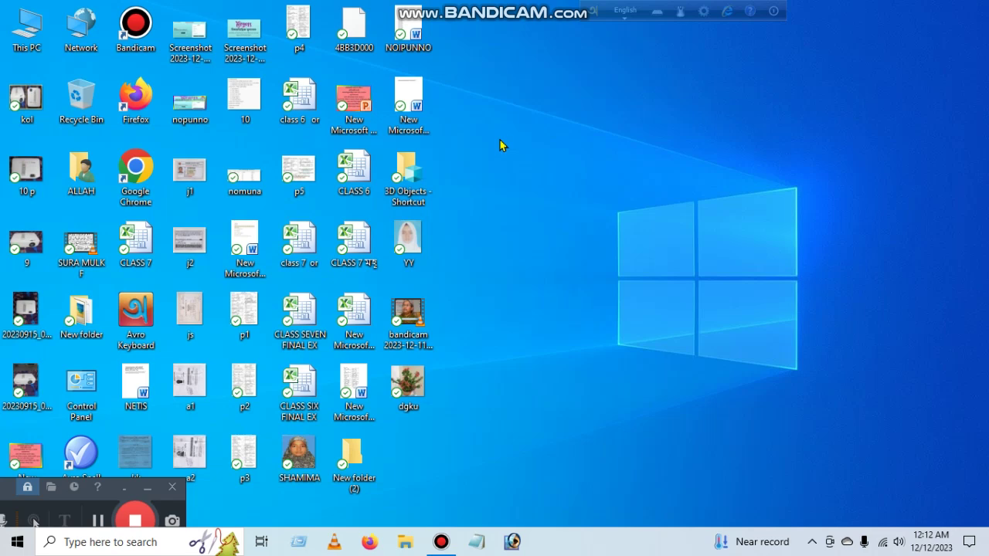
{"action": "right_click", "coordinate": [501, 140]}
{"action": "left_click", "coordinate": [530, 182]}
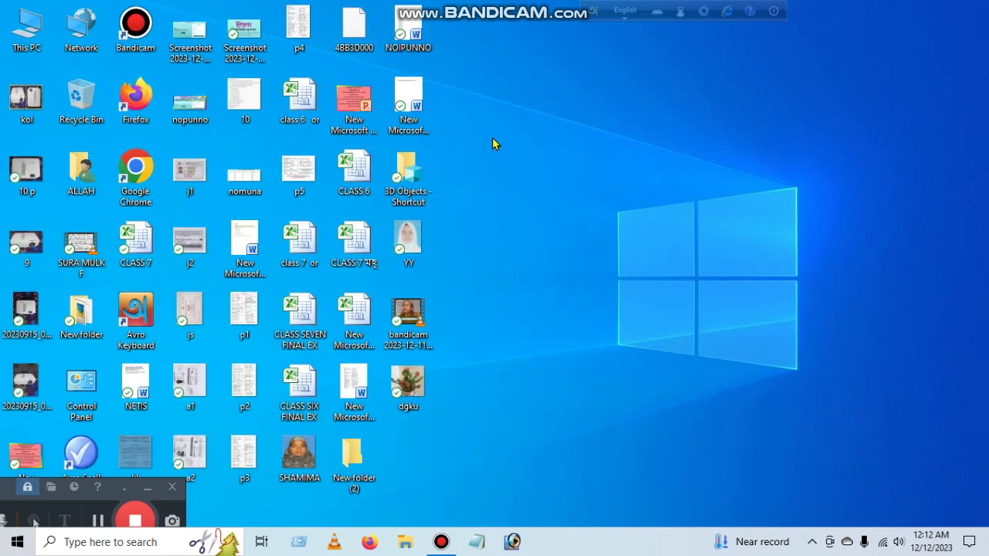
{"action": "right_click", "coordinate": [493, 140]}
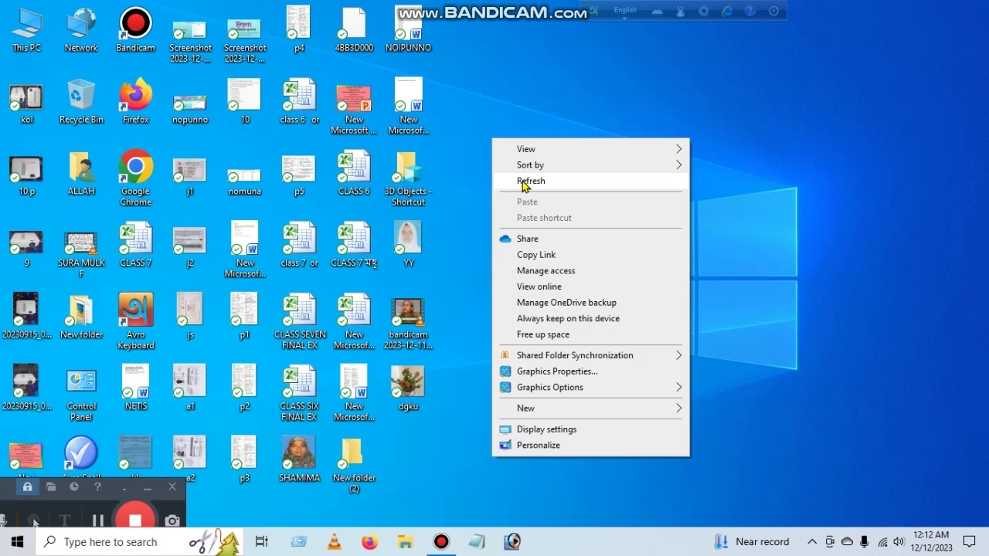
{"action": "left_click", "coordinate": [523, 182]}
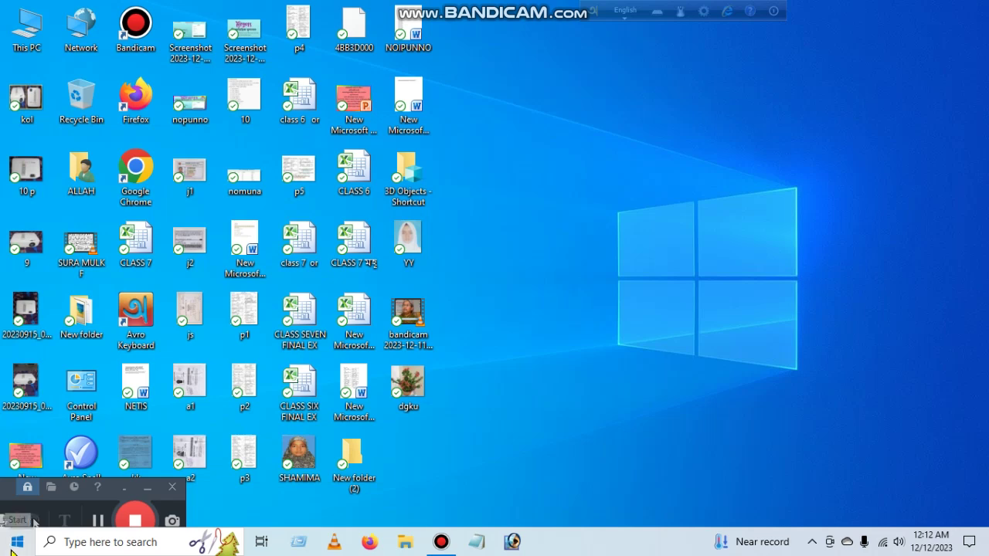
Open Windows Settings, search for "mouse" to reach the Mouse settings, and open the mouse and cursor size adjustments
{"action": "left_click", "coordinate": [16, 542]}
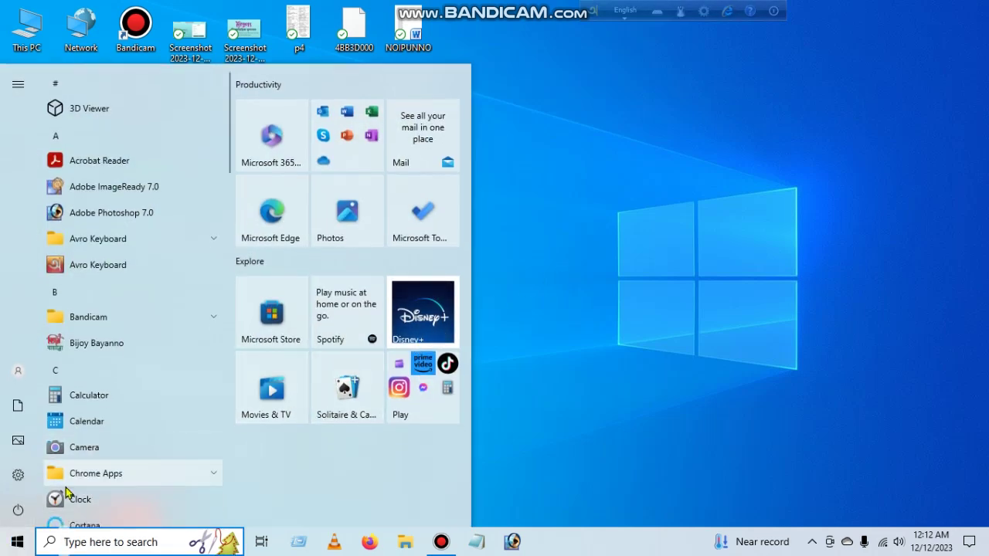
{"action": "mouse_move", "coordinate": [17, 479]}
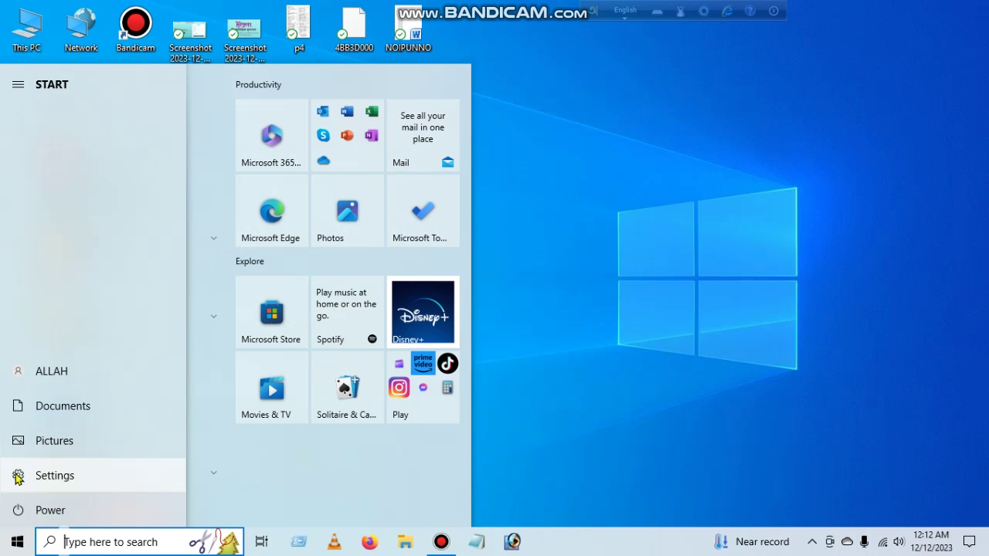
{"action": "left_click", "coordinate": [17, 478]}
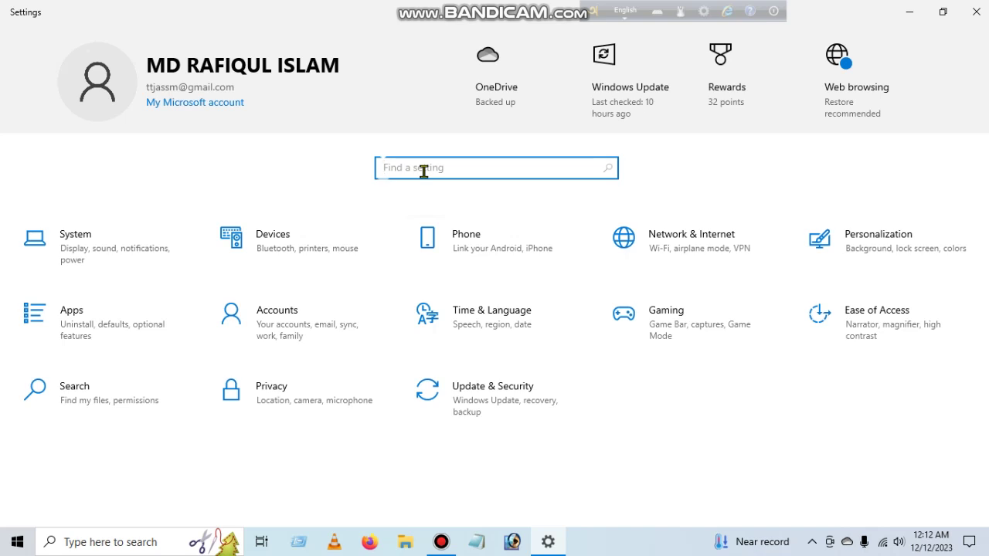
{"action": "type", "text": "m"}
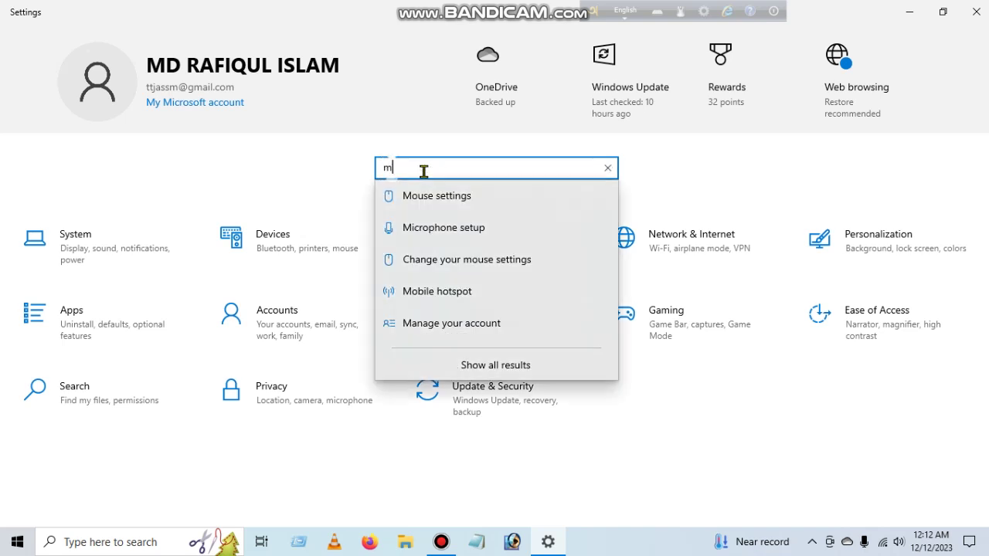
{"action": "type", "text": "ouse"}
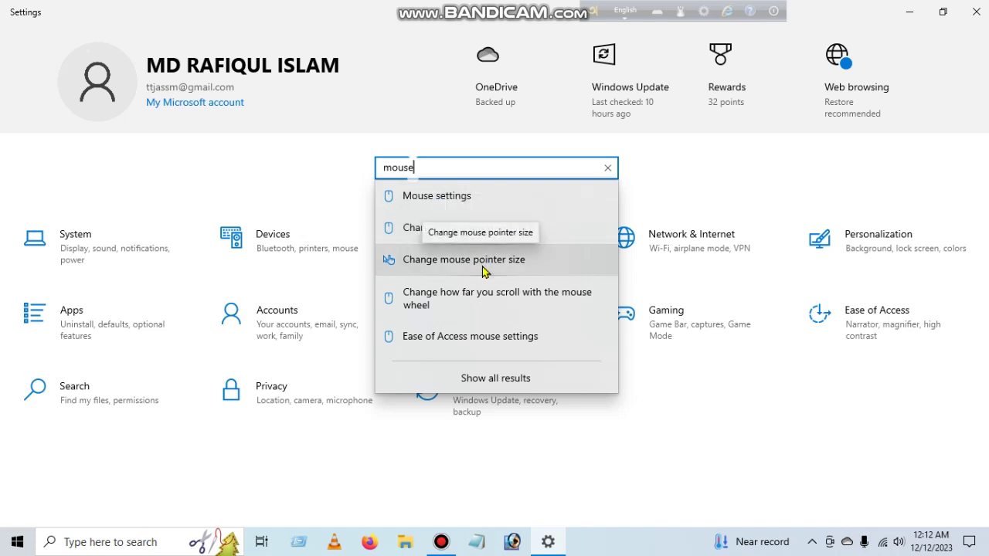
{"action": "left_click", "coordinate": [466, 200]}
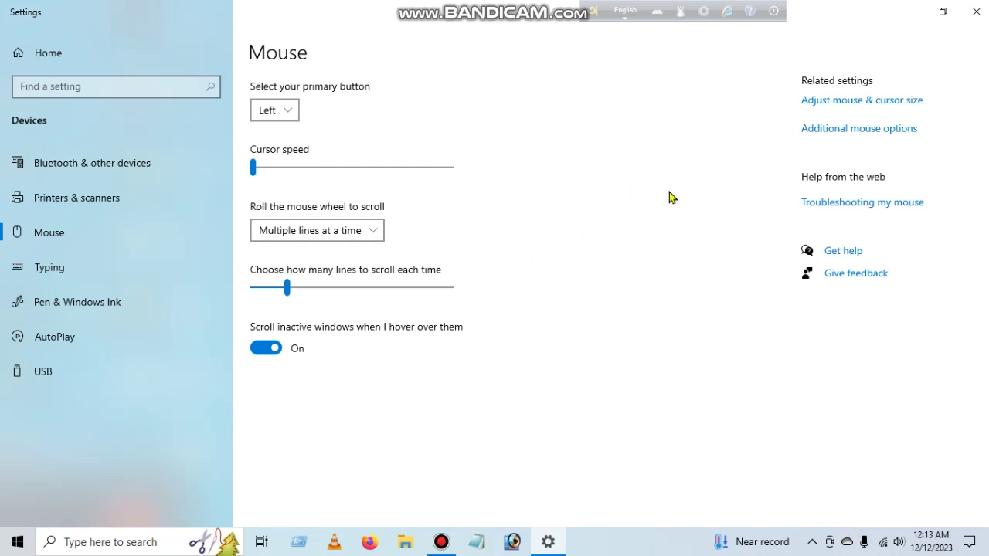
{"action": "left_click", "coordinate": [815, 106]}
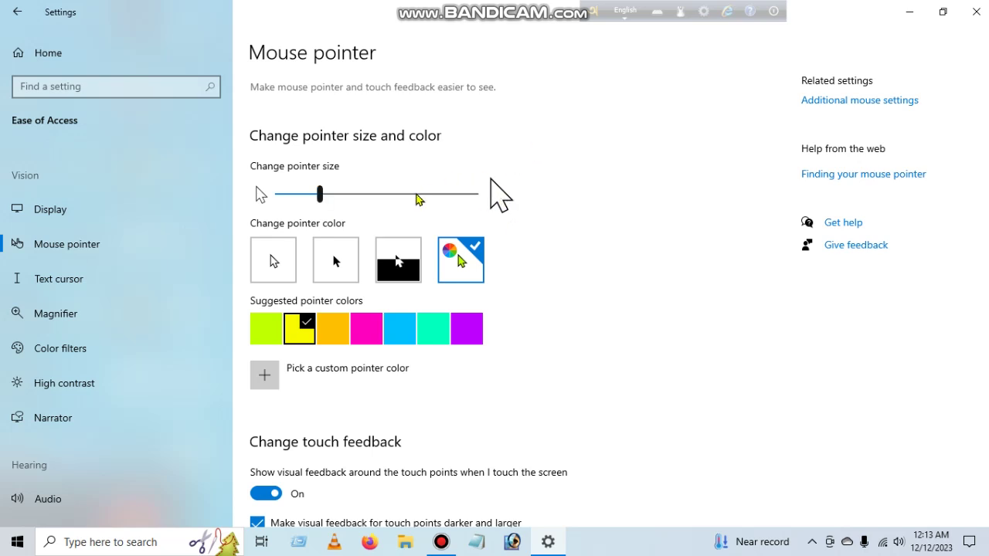
Try several larger and smaller mouse pointer sizes and return the pointer to its original size
{"action": "left_click", "coordinate": [417, 198]}
{"action": "left_click", "coordinate": [450, 198]}
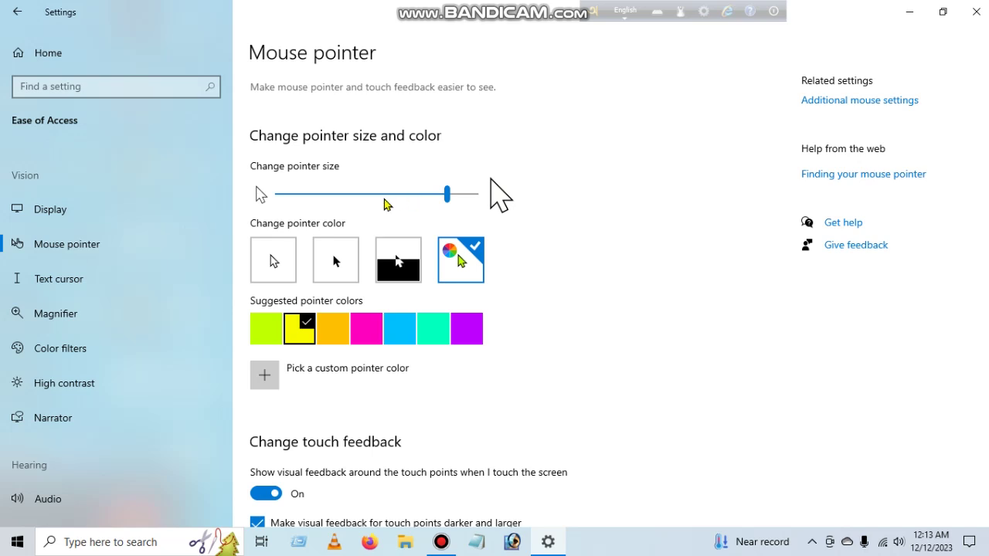
{"action": "left_click", "coordinate": [339, 201]}
{"action": "left_click", "coordinate": [320, 198]}
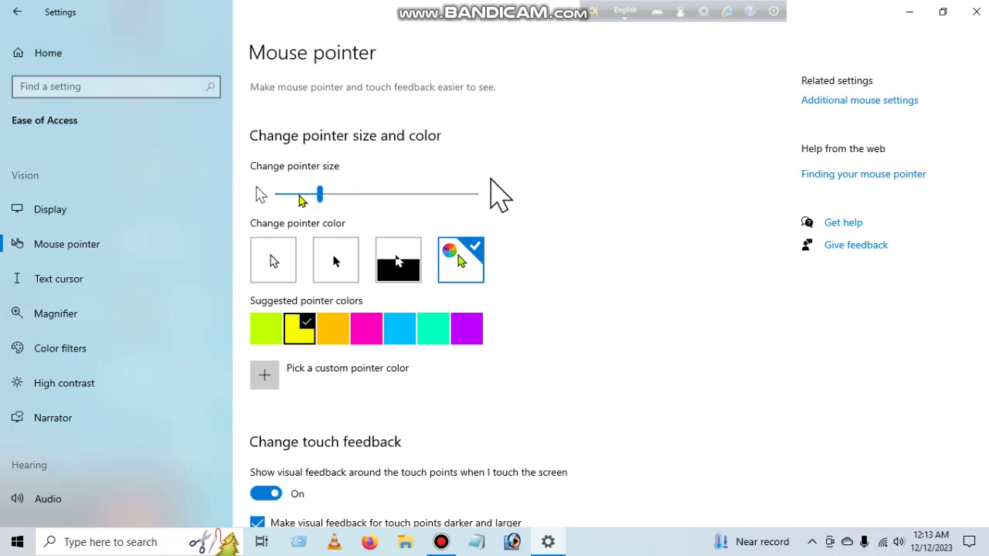
{"action": "left_click", "coordinate": [291, 197]}
{"action": "left_click", "coordinate": [284, 197]}
{"action": "left_click", "coordinate": [355, 199]}
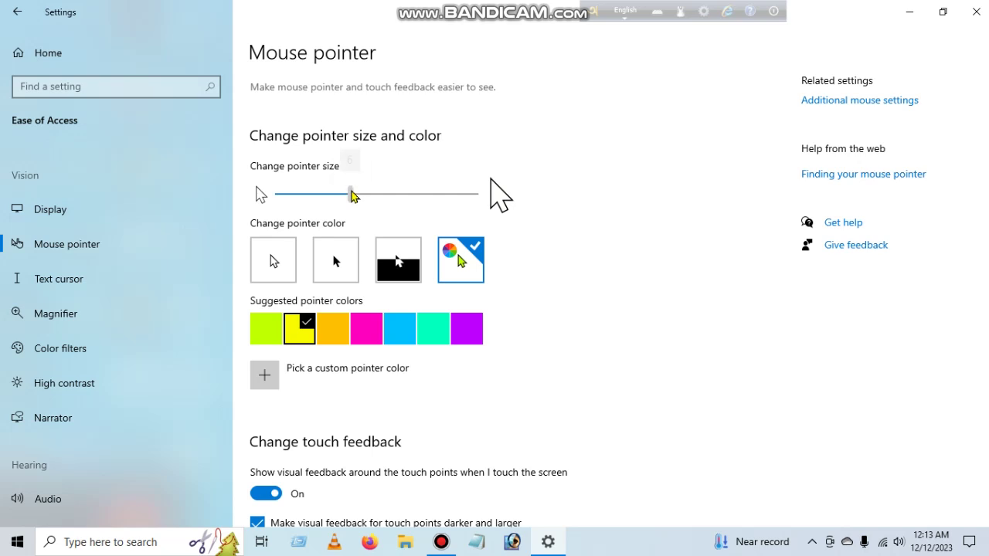
{"action": "left_click", "coordinate": [327, 195]}
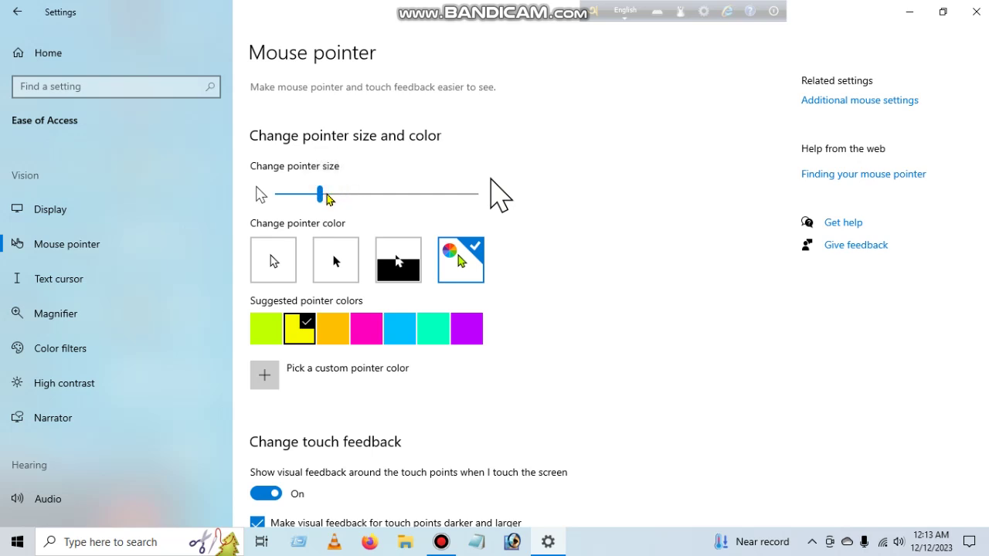
{"action": "left_click", "coordinate": [323, 193]}
{"action": "left_click", "coordinate": [314, 195]}
{"action": "left_click", "coordinate": [318, 195]}
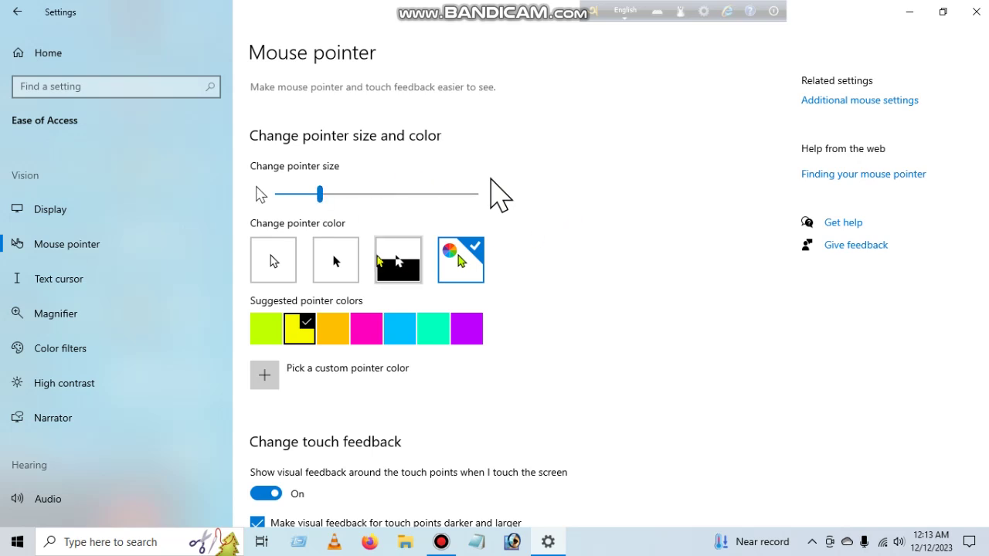
Try the white and black pointer color schemes and switch back to the custom color scheme
{"action": "left_click", "coordinate": [273, 259]}
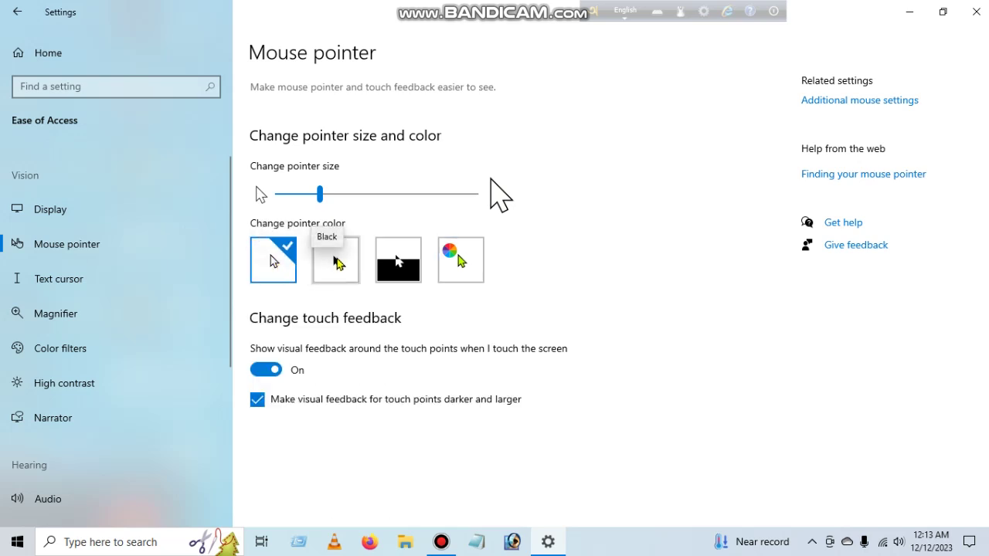
{"action": "left_click", "coordinate": [337, 261]}
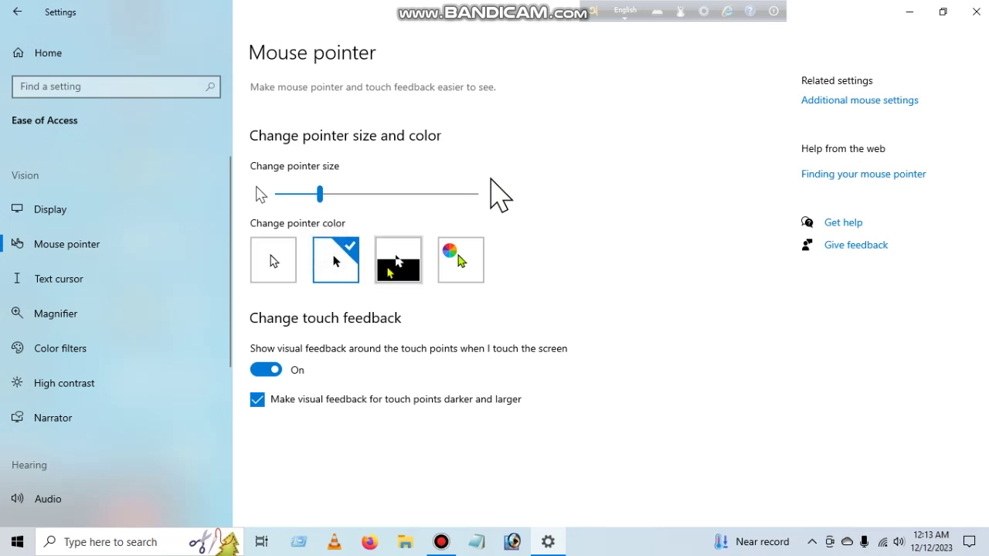
{"action": "left_click", "coordinate": [466, 253]}
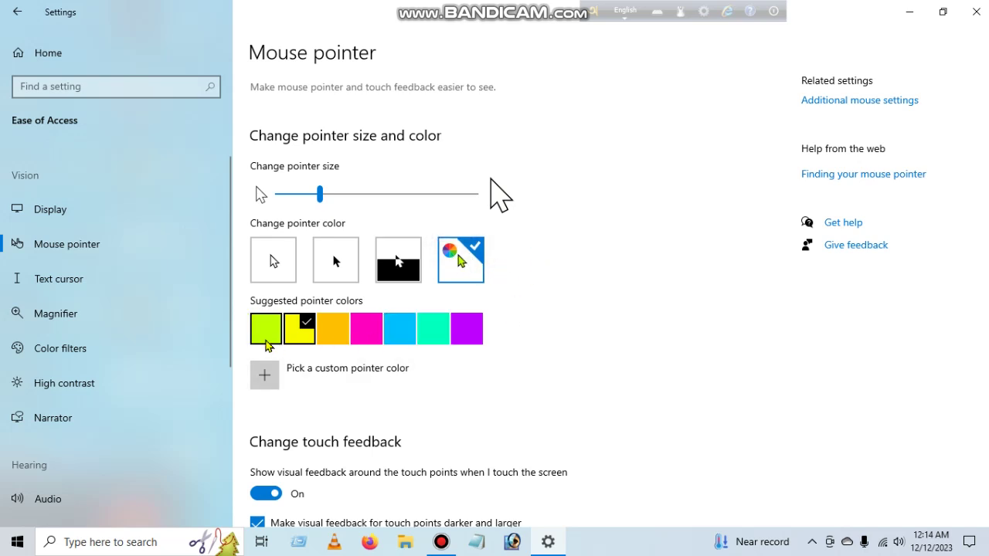
Try the purple and green suggested pointer colors and set the pointer color back to yellow
{"action": "left_click", "coordinate": [470, 333]}
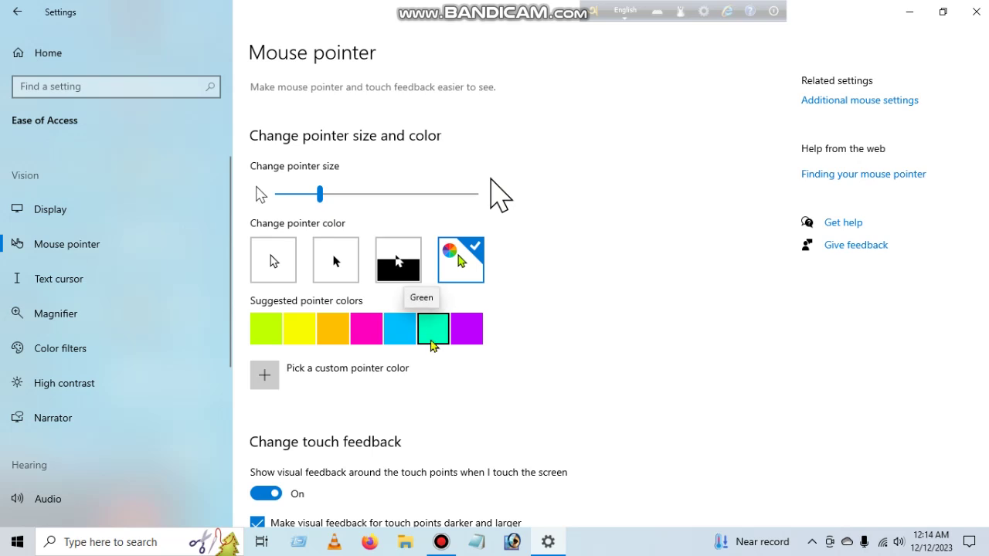
{"action": "left_click", "coordinate": [430, 330]}
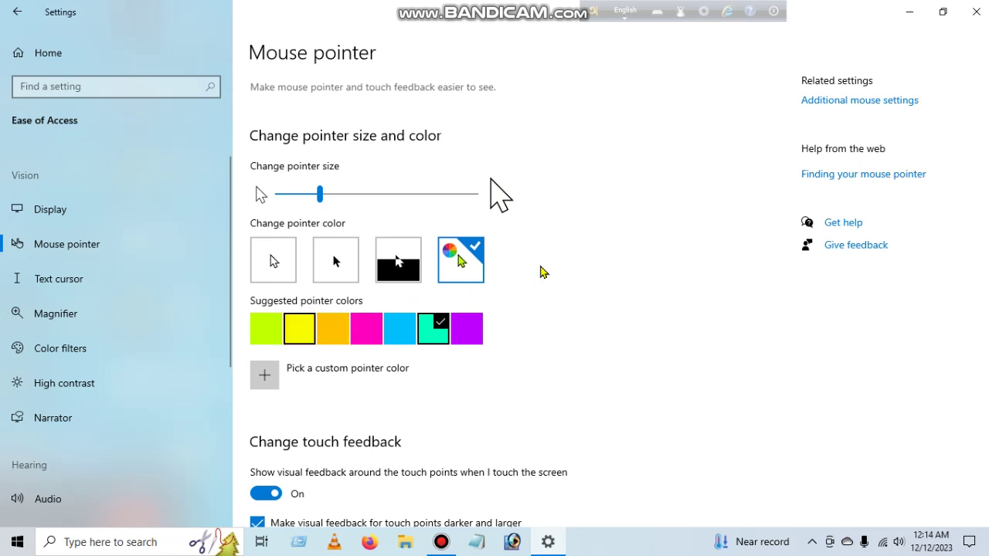
{"action": "left_click", "coordinate": [305, 330]}
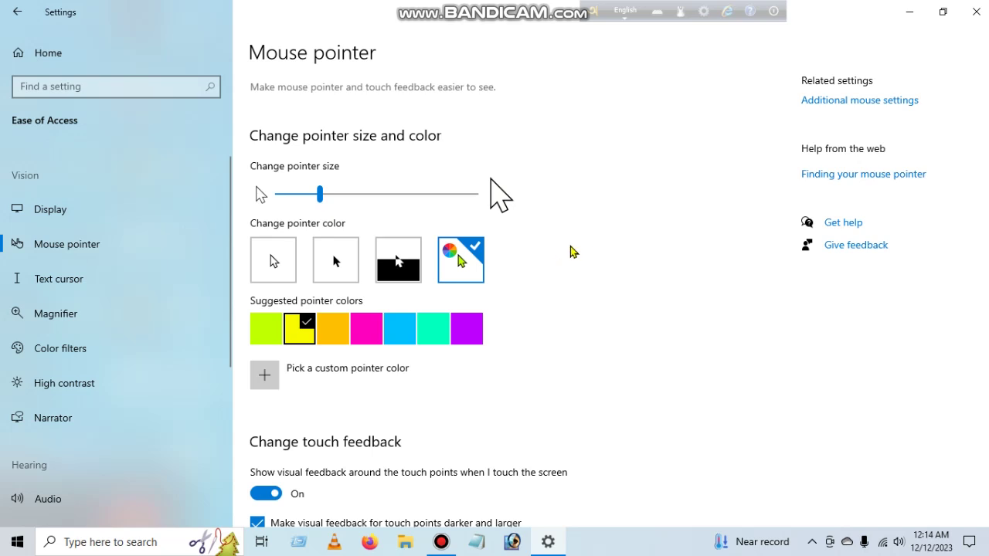
Look over the remaining mouse pointer options and close Settings
{"action": "scroll", "coordinate": [586, 260], "scroll_direction": "down", "scroll_amount": 1}
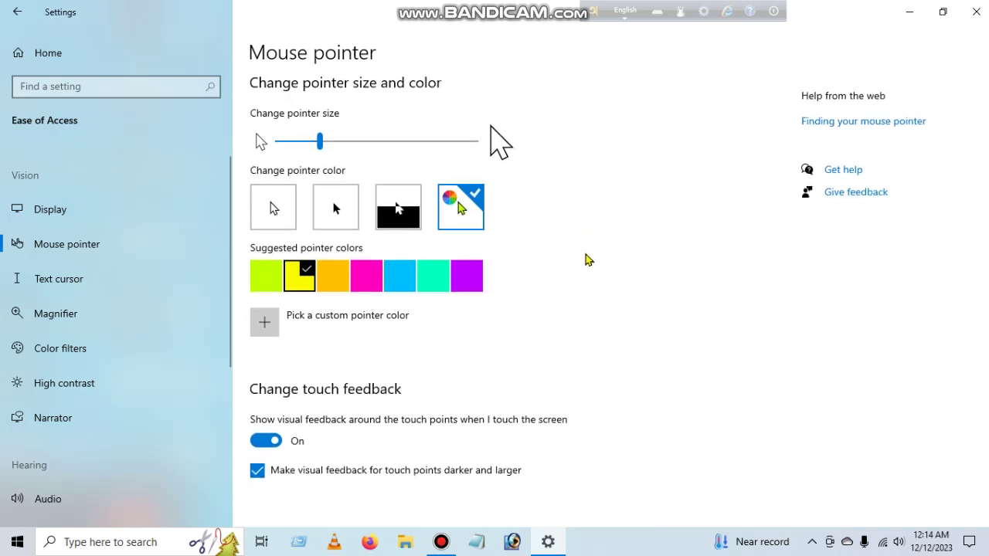
{"action": "scroll", "coordinate": [586, 259], "scroll_direction": "up", "scroll_amount": 1}
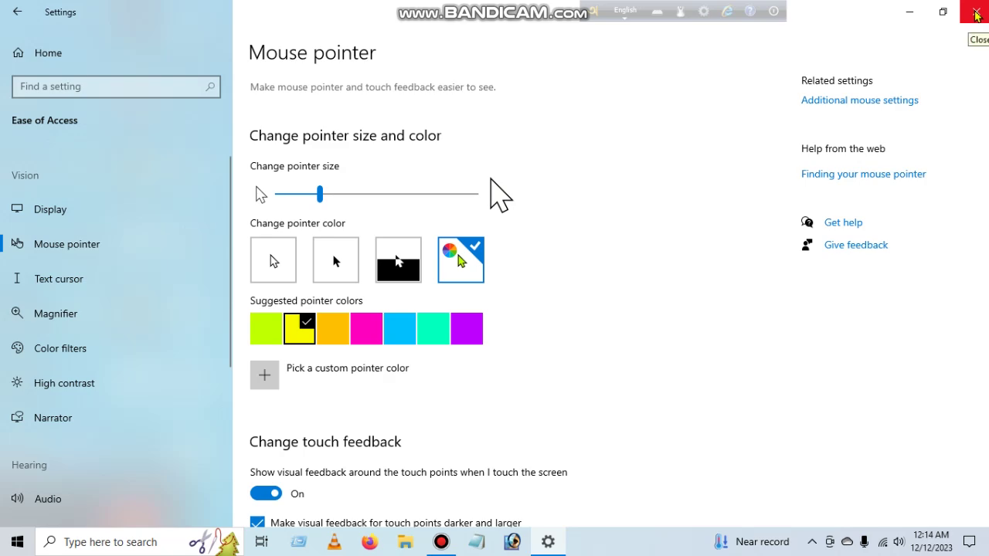
{"action": "left_click", "coordinate": [976, 16]}
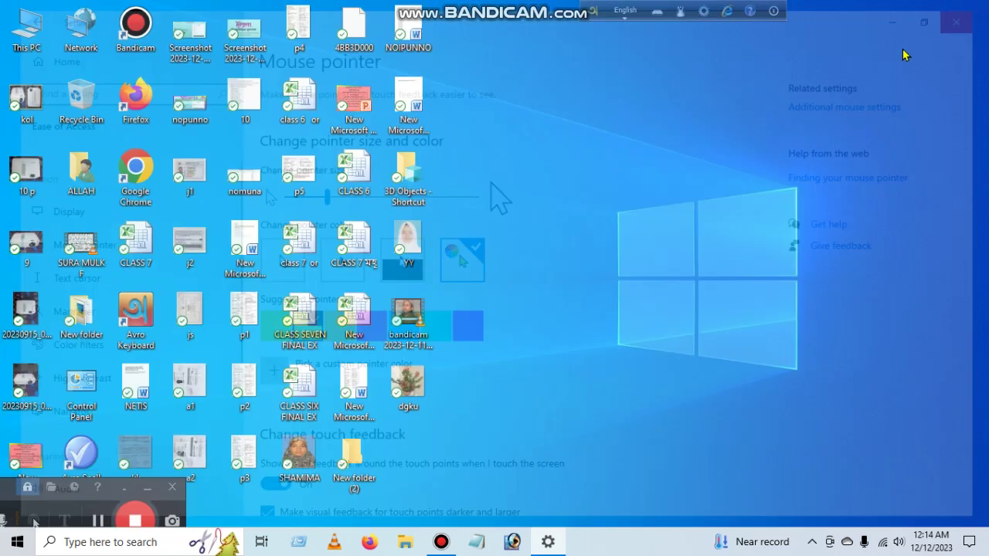